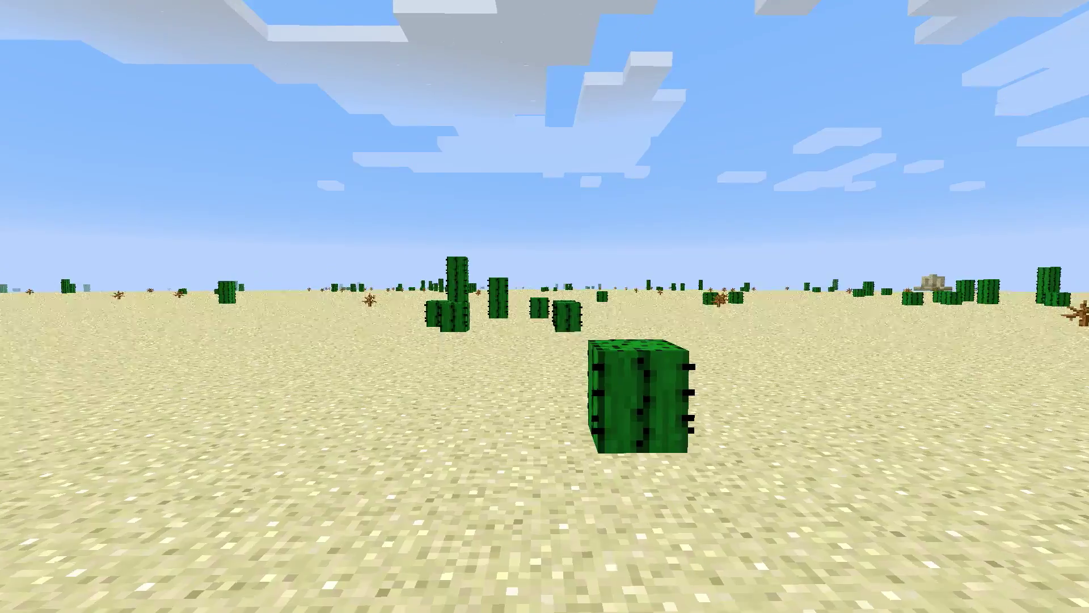
pyautogui.press('F1')
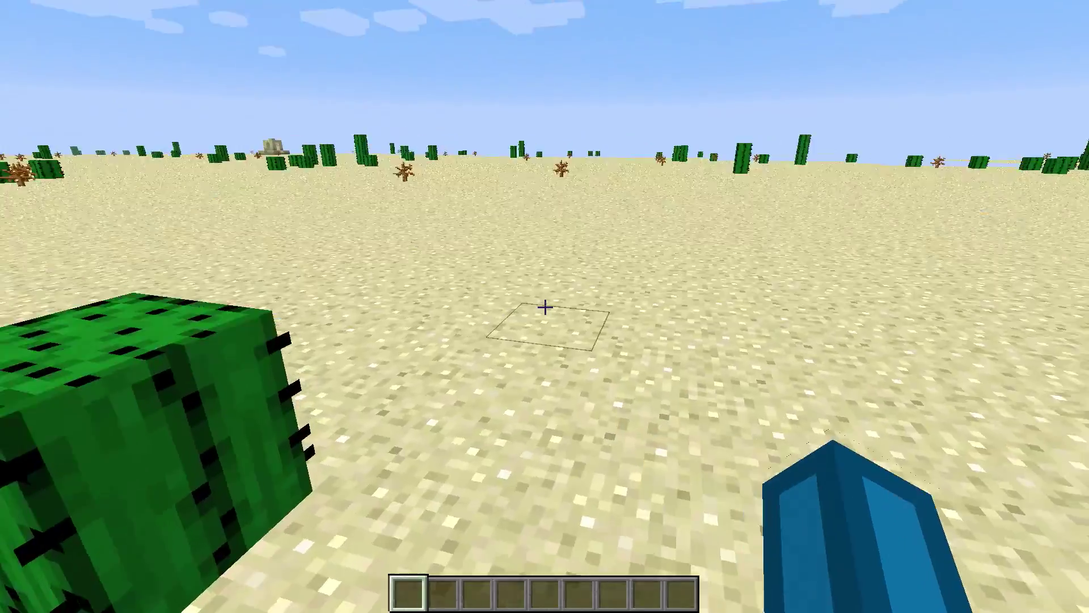
pyautogui.press('w')
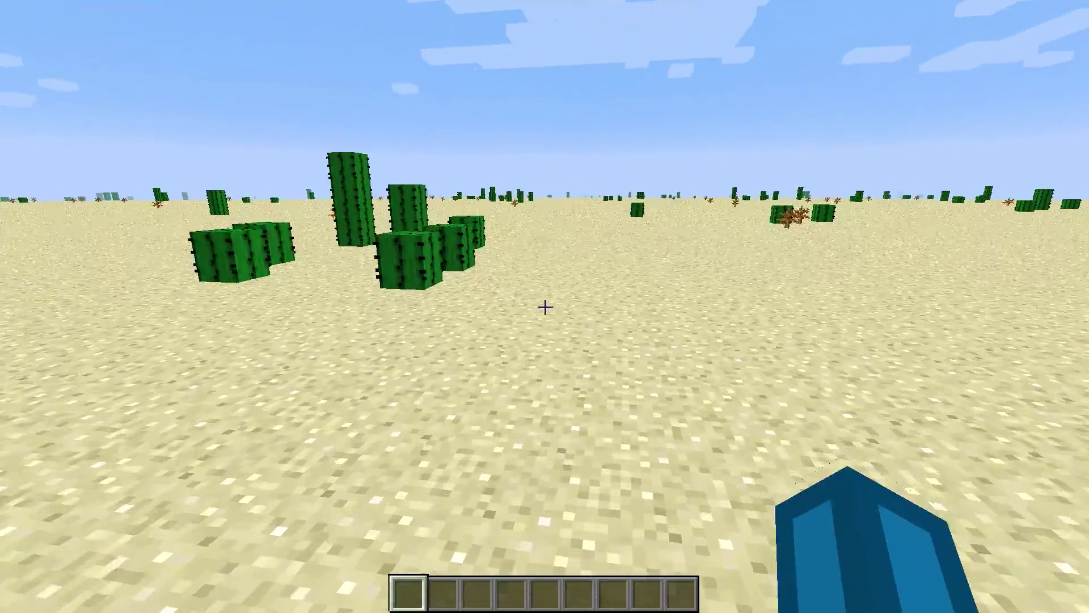
pyautogui.press('w')
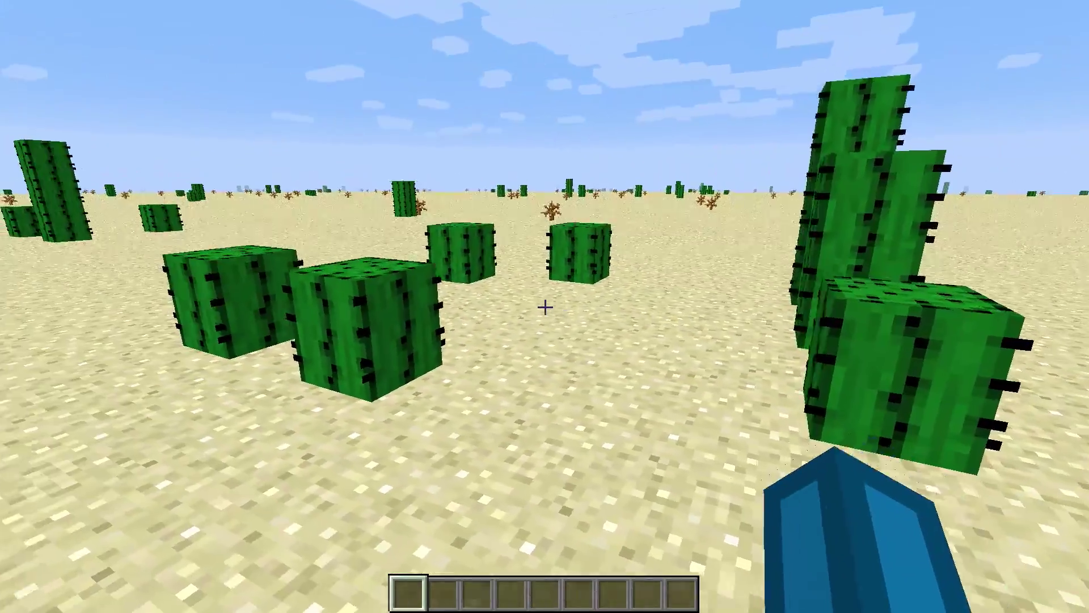
pyautogui.press('a')
pyautogui.press('w')
pyautogui.press('w')
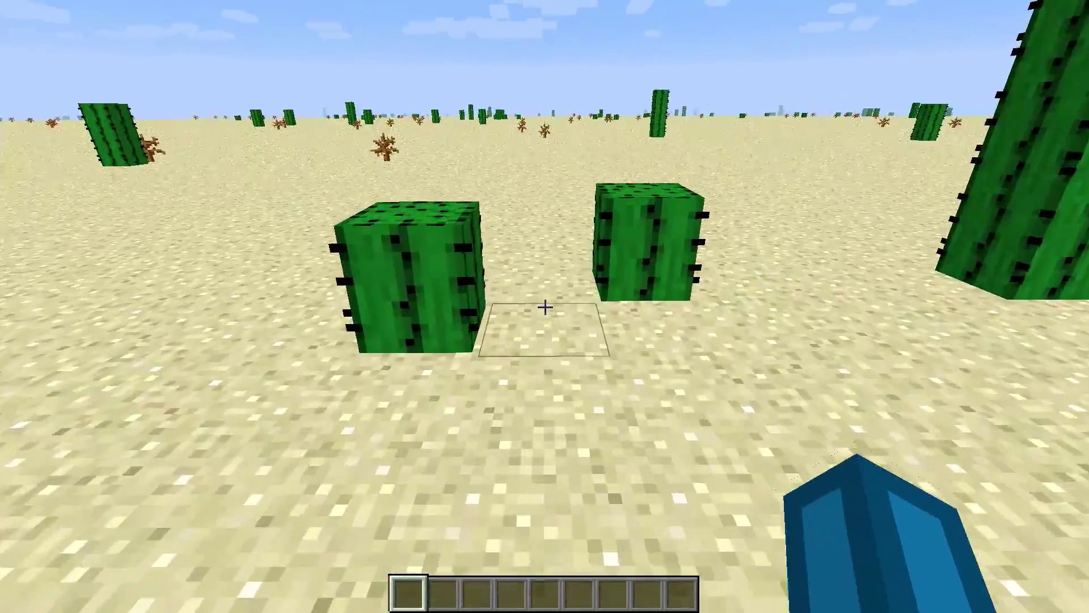
pyautogui.press('w')
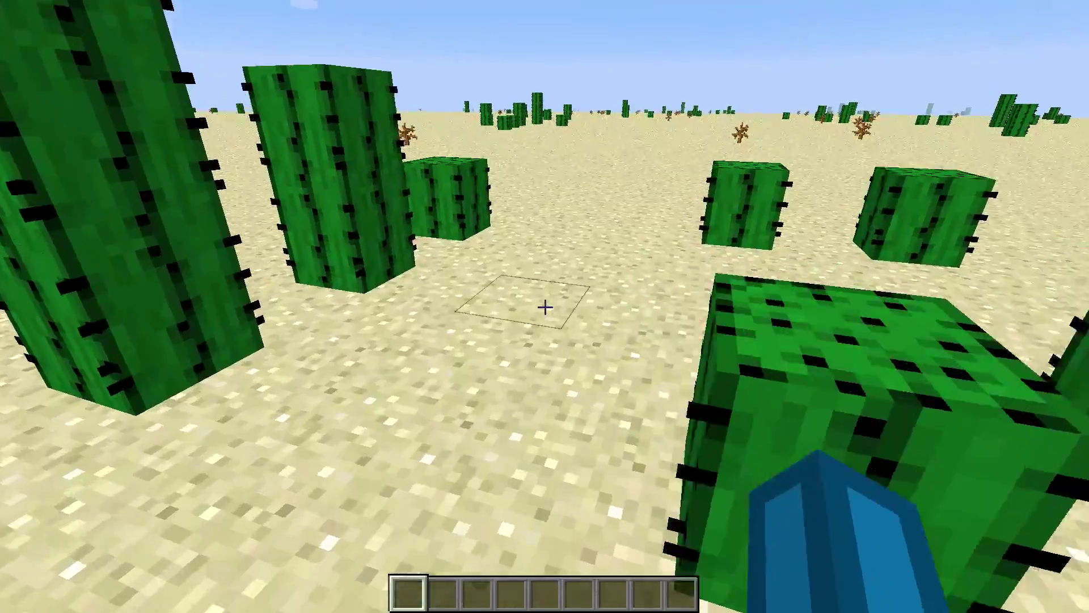
pyautogui.press('w')
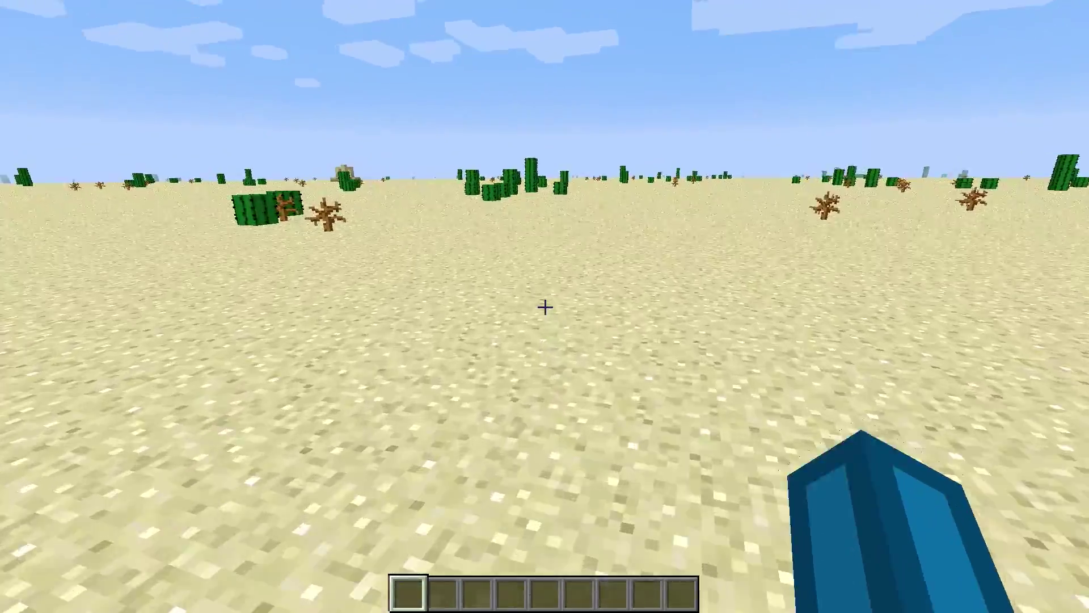
pyautogui.press('s')
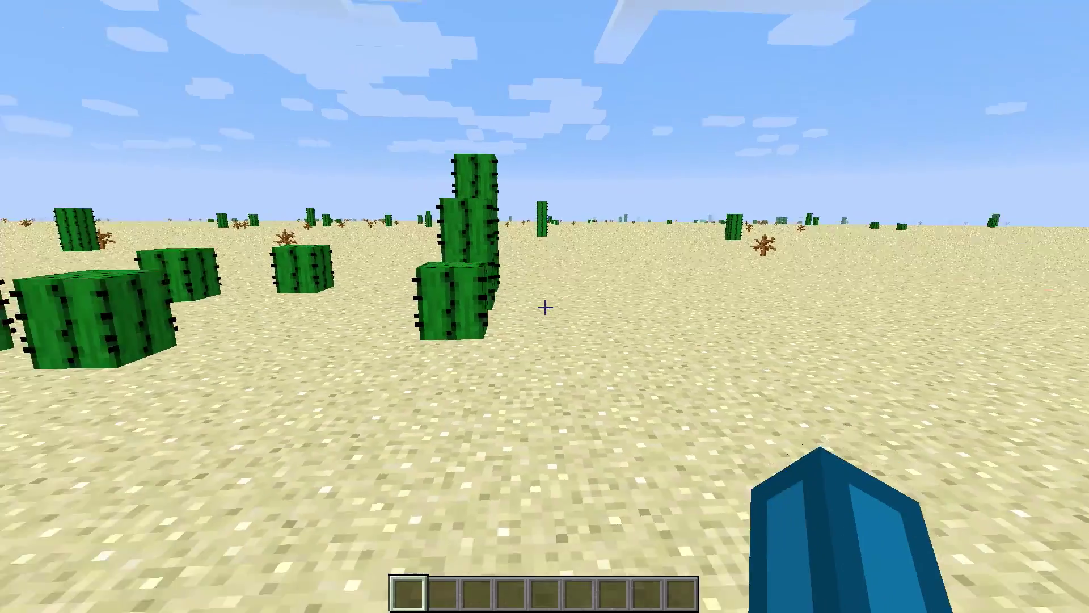
pyautogui.press('w')
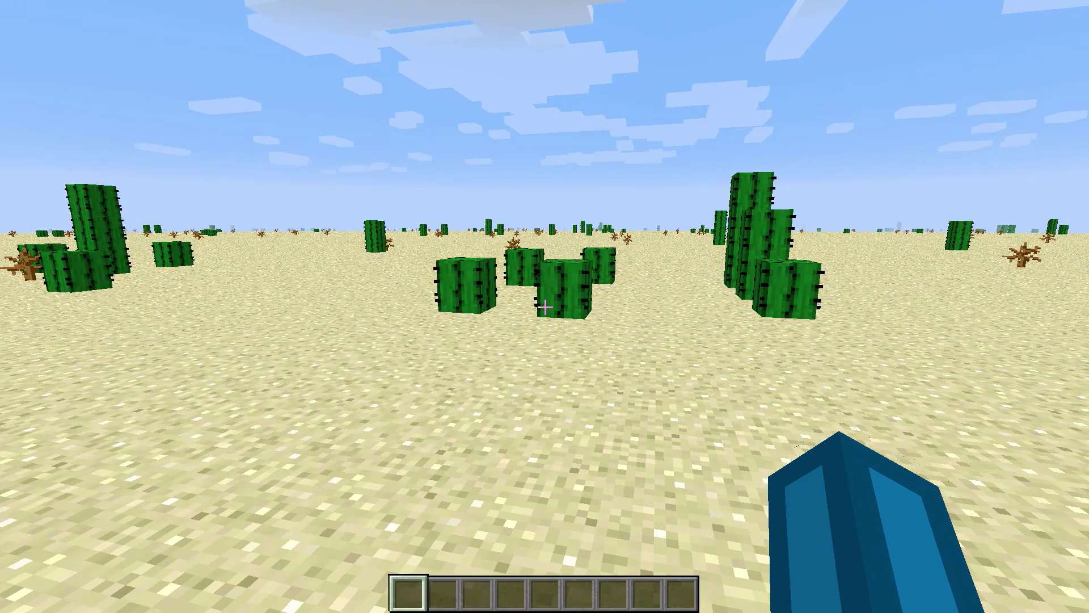
pyautogui.press('w')
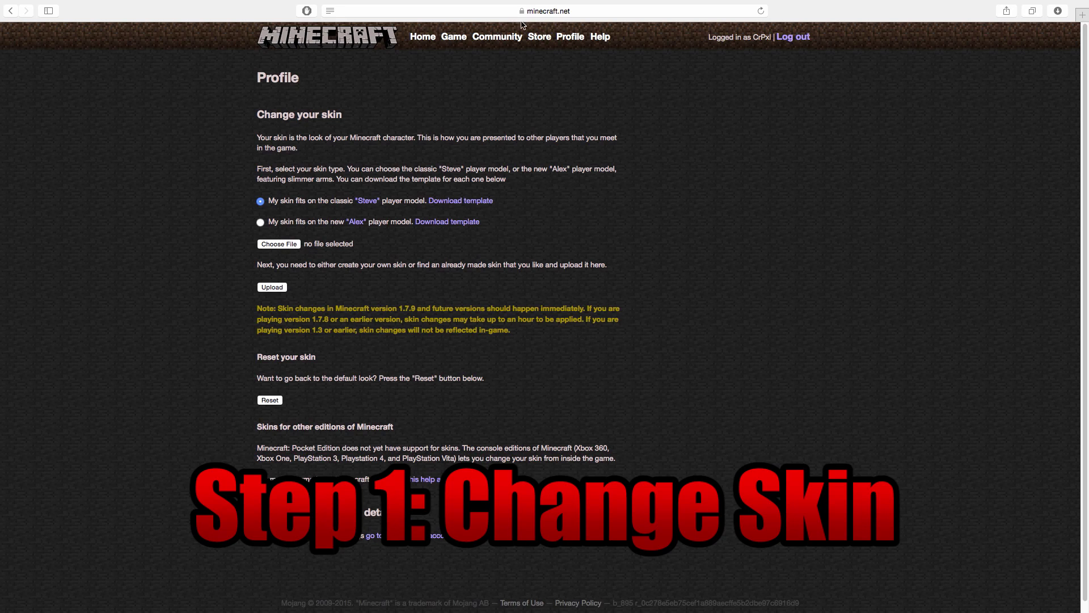
# Open the profile page from the minecraft.net home page and upload honeypot.png from the Desktop as the new skin for the Steve model.
pyautogui.click(424, 37)
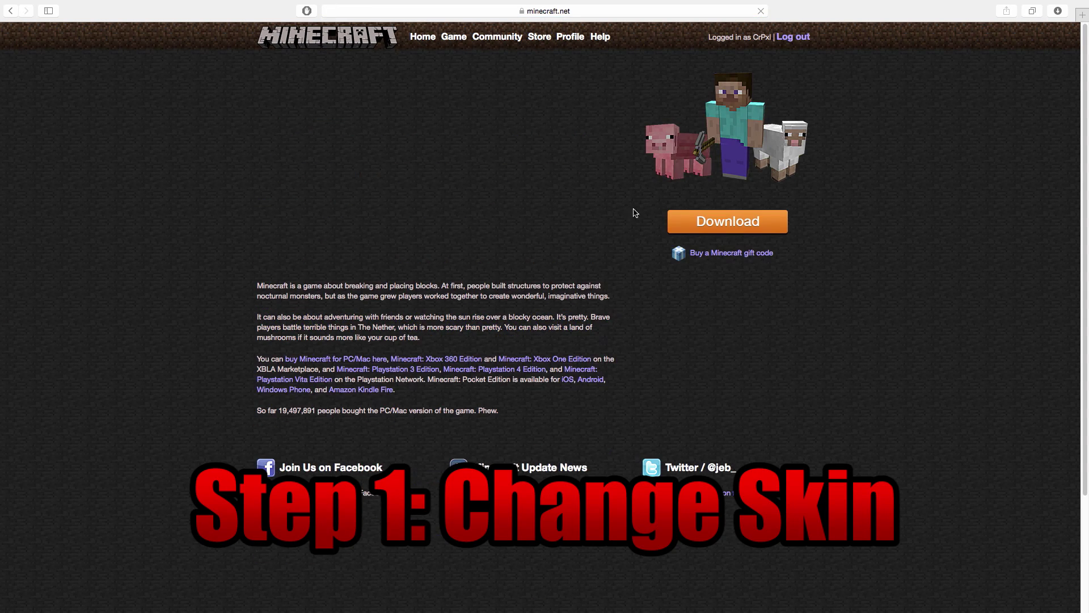
pyautogui.click(574, 38)
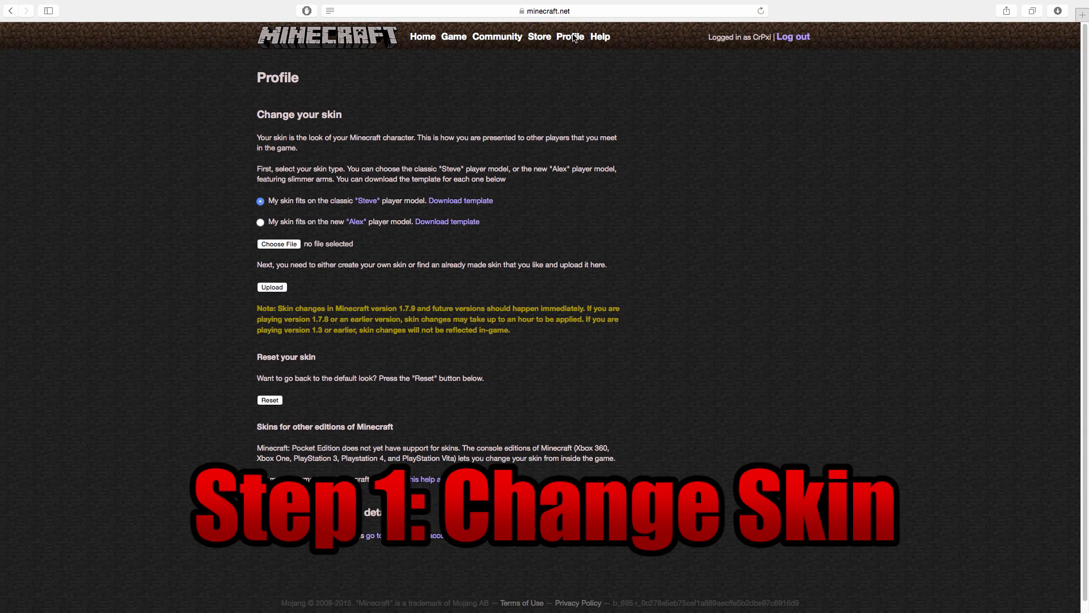
pyautogui.click(283, 248)
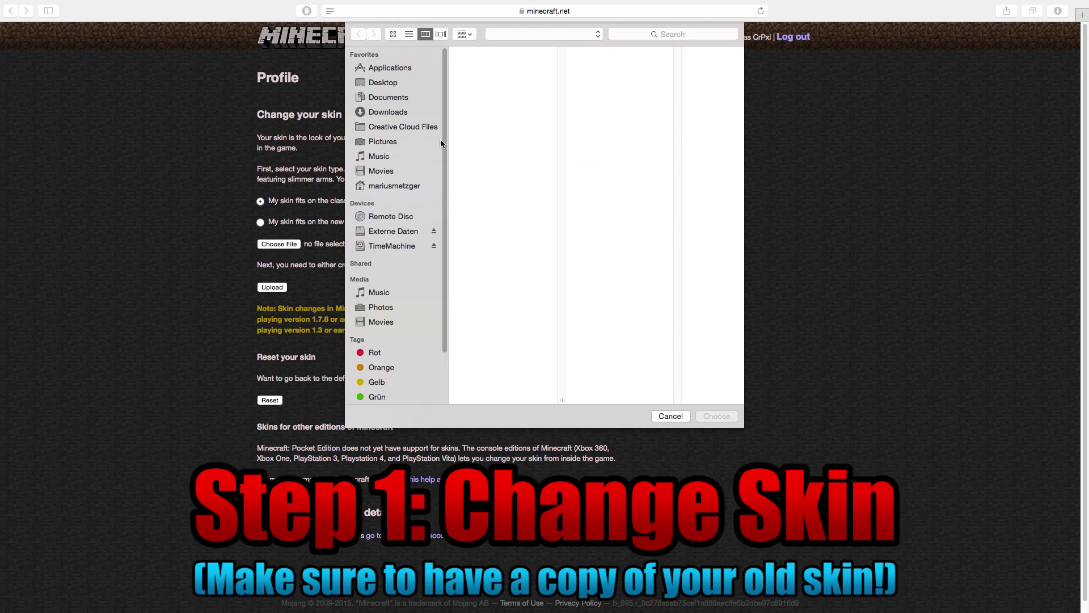
pyautogui.click(399, 85)
pyautogui.click(488, 95)
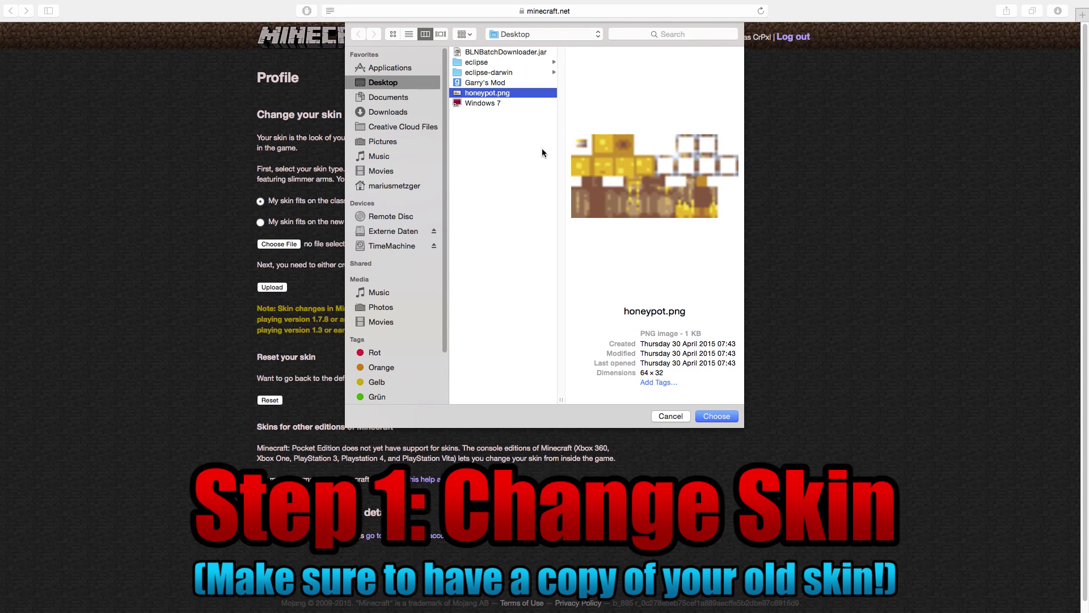
pyautogui.click(717, 416)
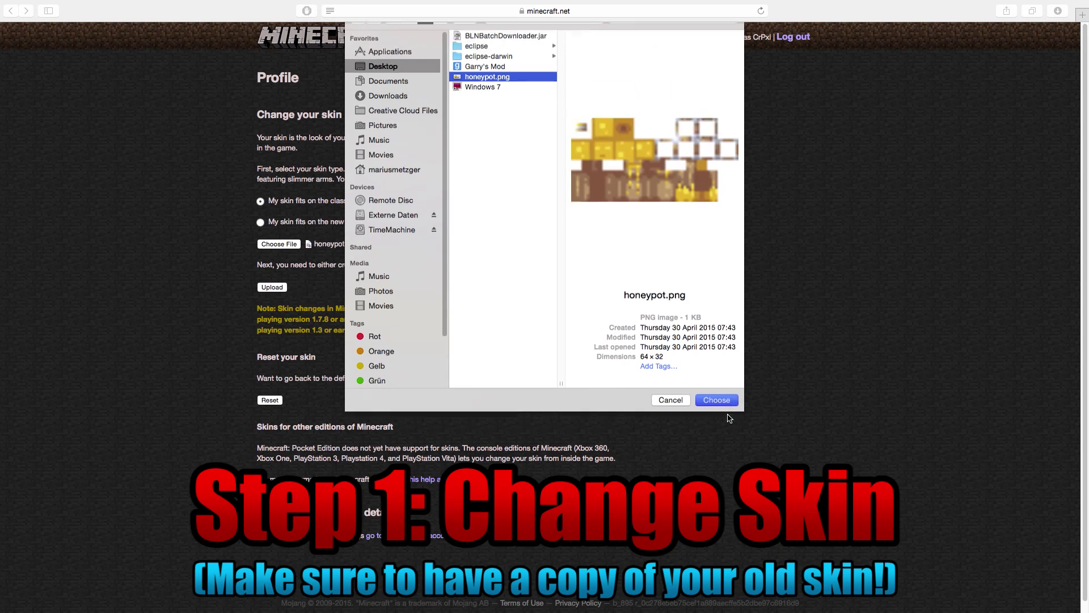
pyautogui.click(267, 287)
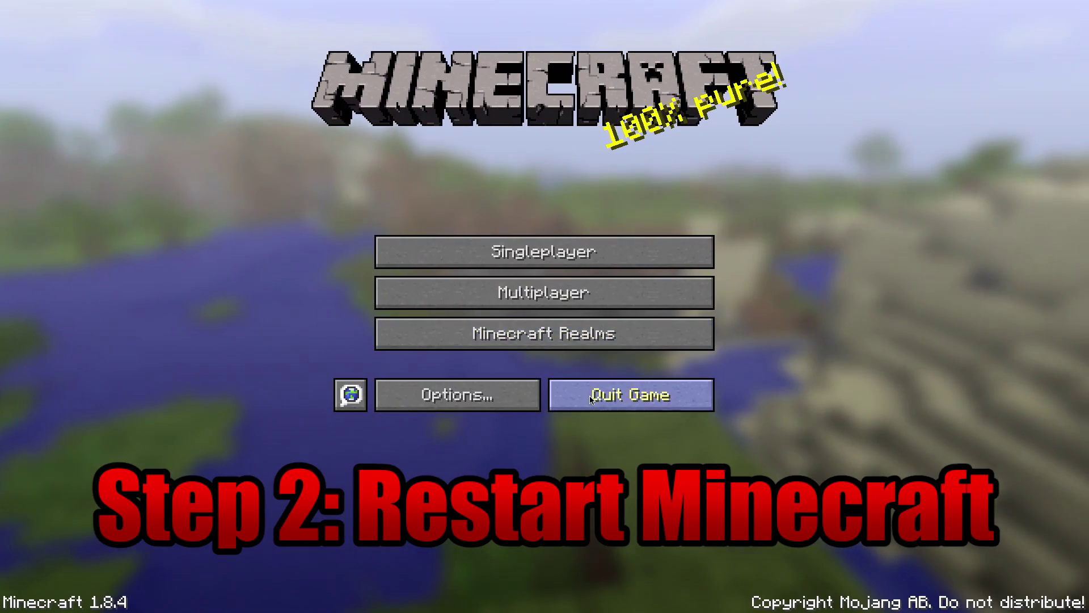
# Quit Minecraft and launch it again.
pyautogui.click(589, 396)
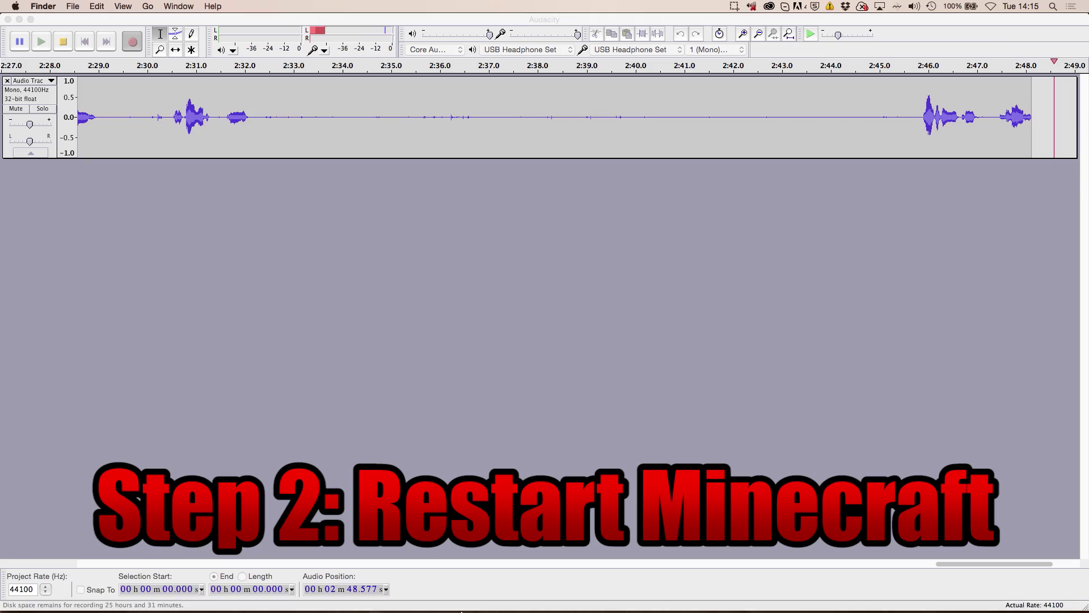
pyautogui.moveTo(461, 611)
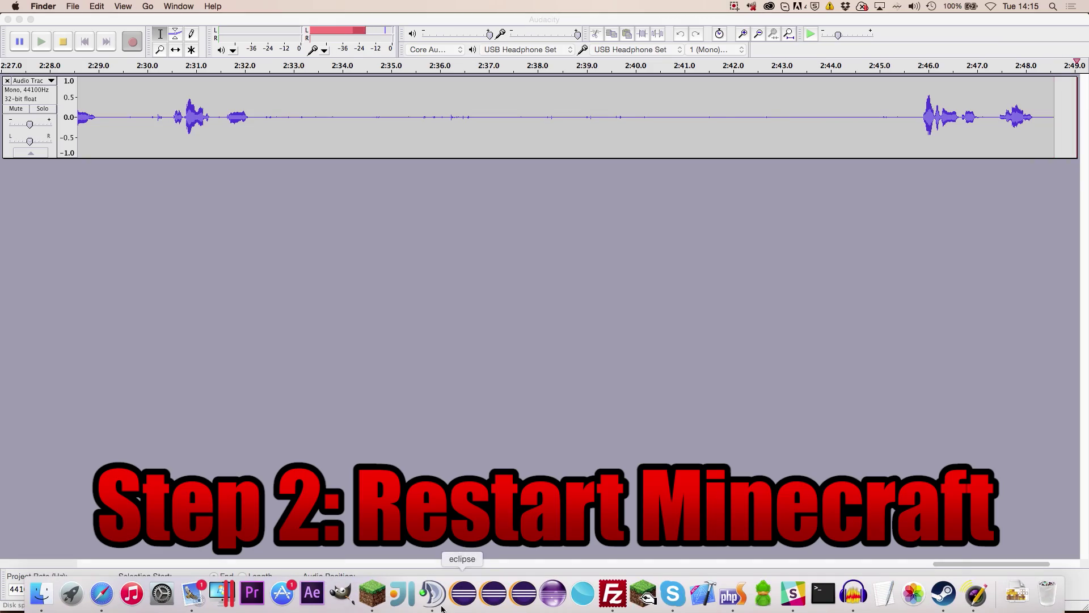
pyautogui.click(373, 608)
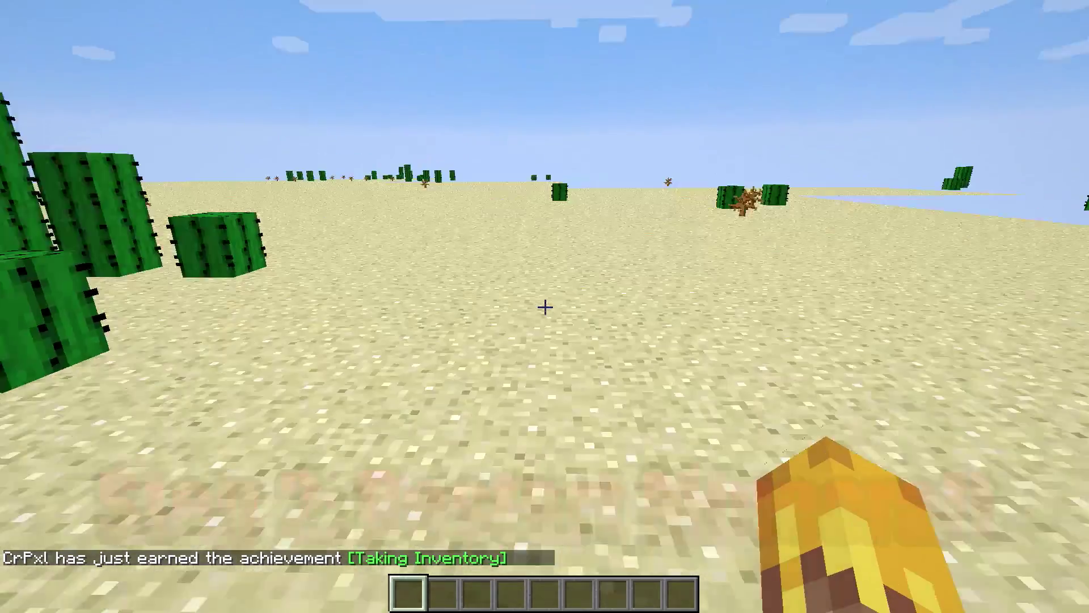
# Inspect the character's new skin from the front in third-person view, and return to first-person view.
pyautogui.press('F5')
pyautogui.press('F5')
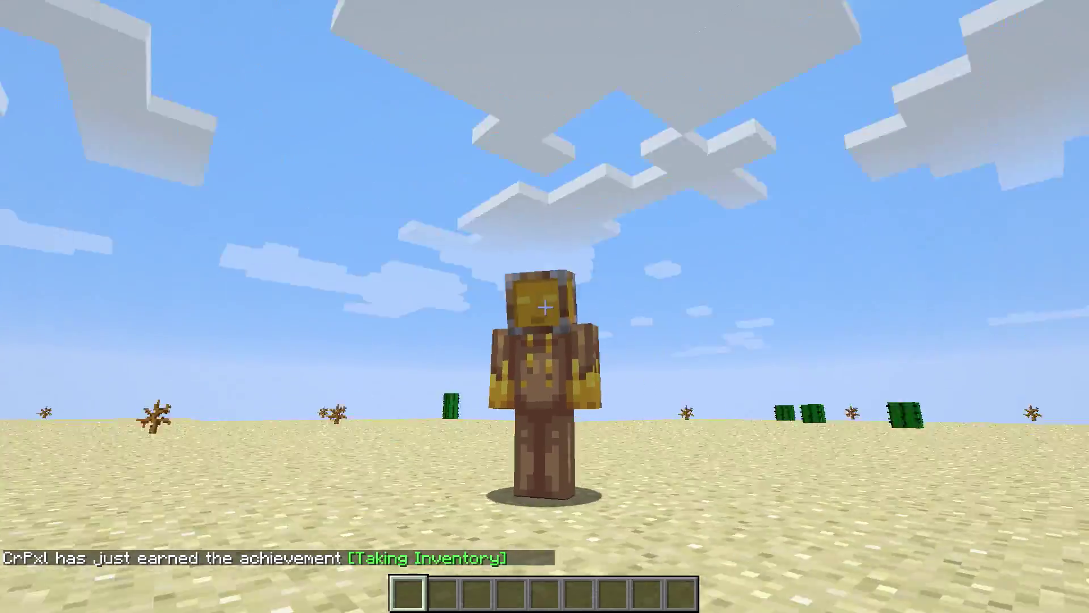
pyautogui.press('w')
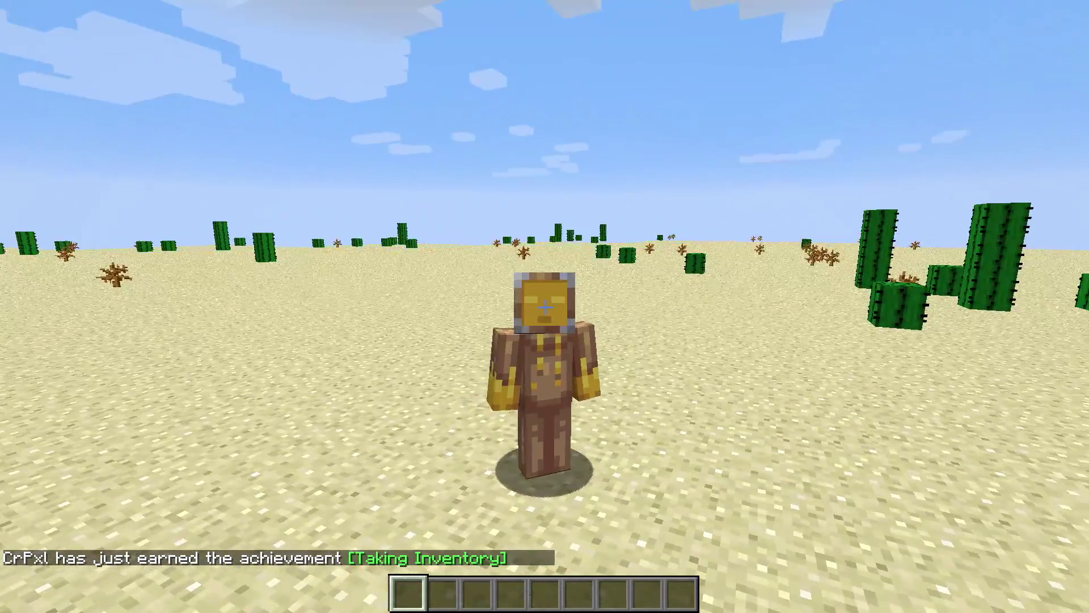
pyautogui.press('F5')
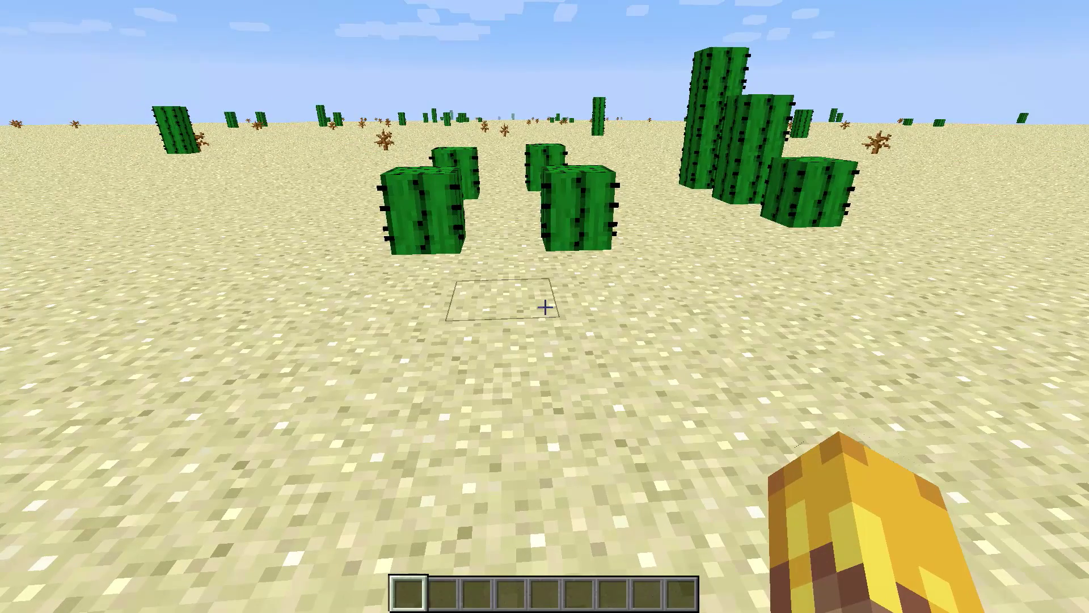
# Run /give @p minecraft:skull 1 3 with the SkullOwner tag set to the player's own username.
pyautogui.press('/')
pyautogui.write('give @p')
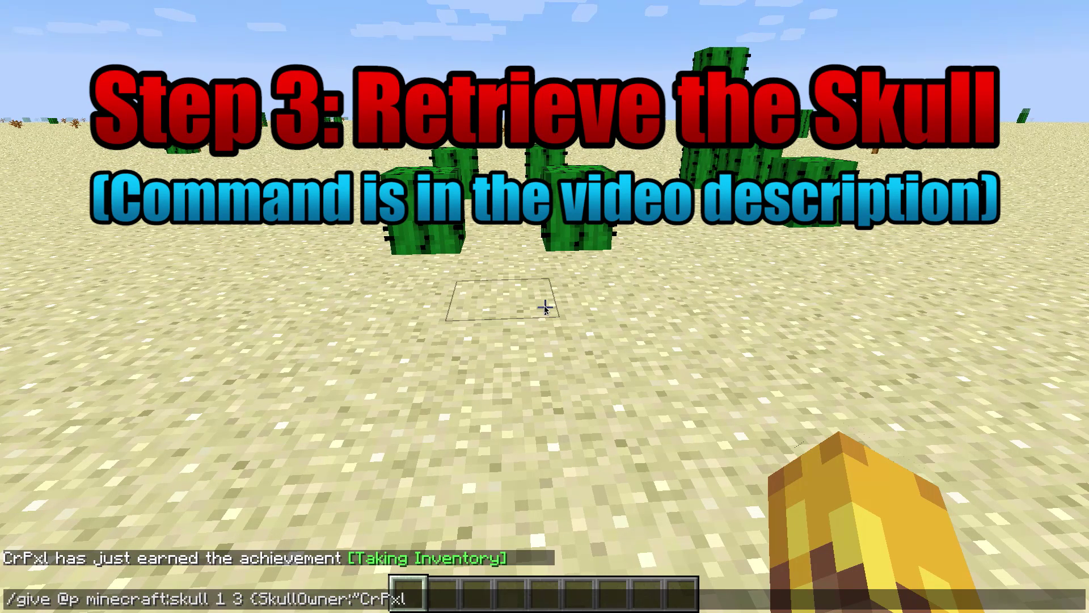
pyautogui.write('}')
pyautogui.press('Return')
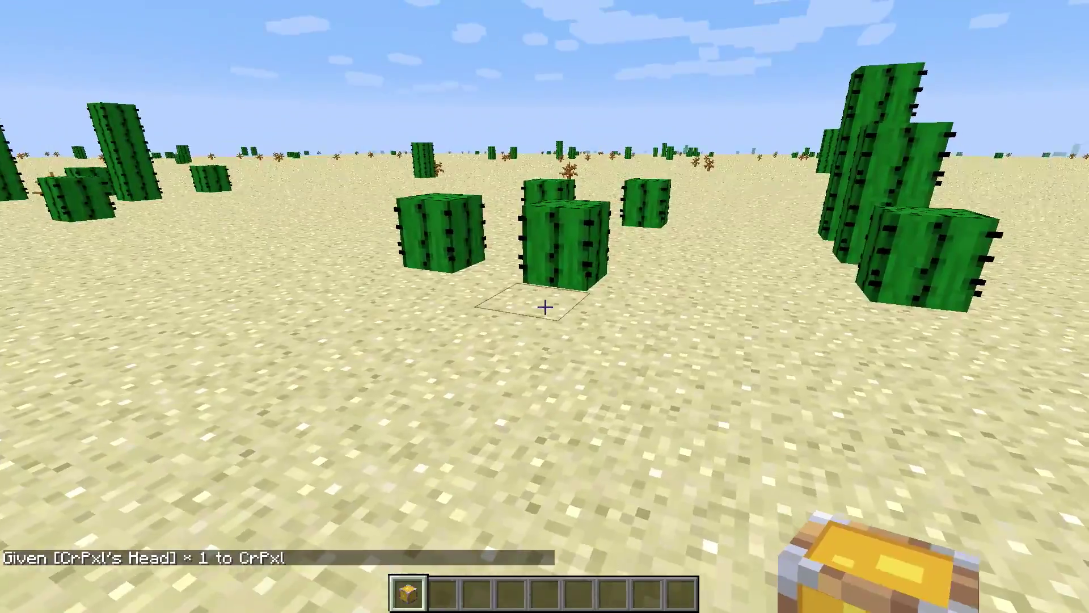
# Place many copies of the custom player head on the sand around the cacti.
pyautogui.press('e')
pyautogui.press('e')
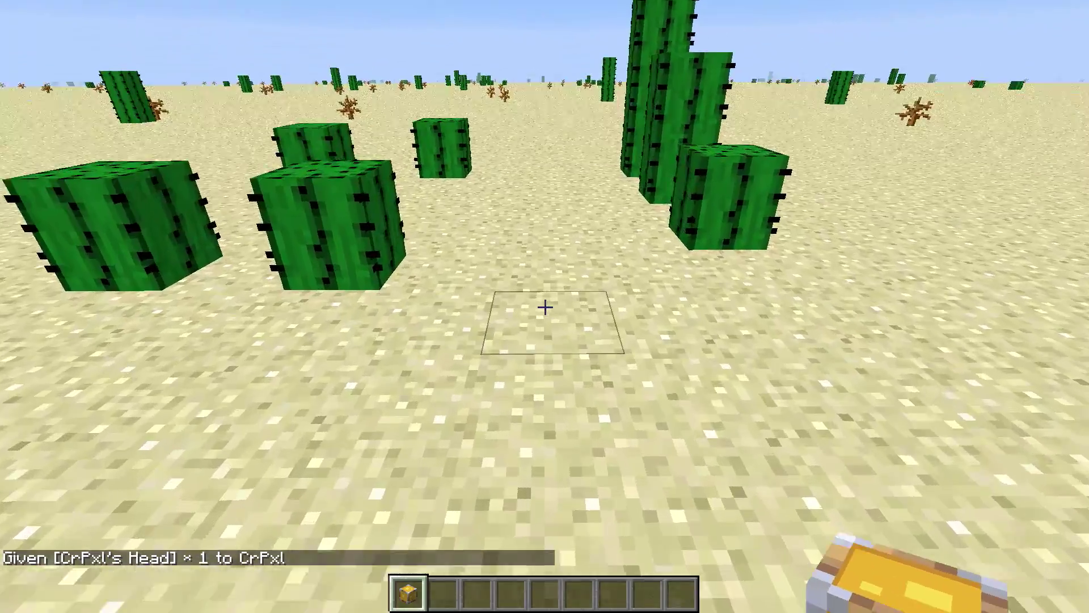
pyautogui.rightClick(545, 306)
pyautogui.rightClick(544, 306)
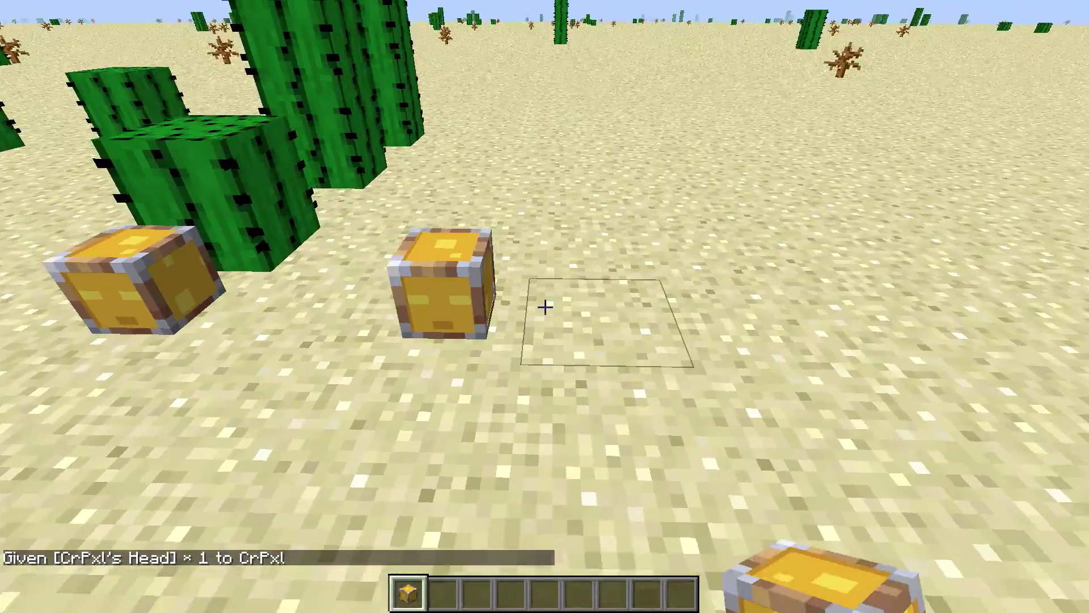
pyautogui.rightClick(544, 307)
pyautogui.rightClick(545, 306)
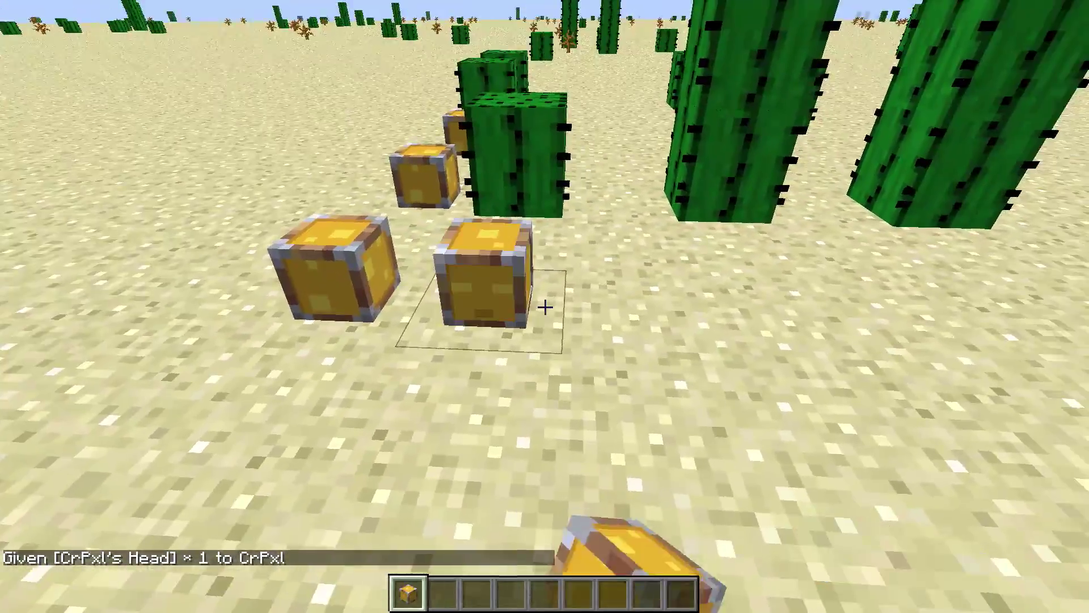
pyautogui.rightClick(545, 306)
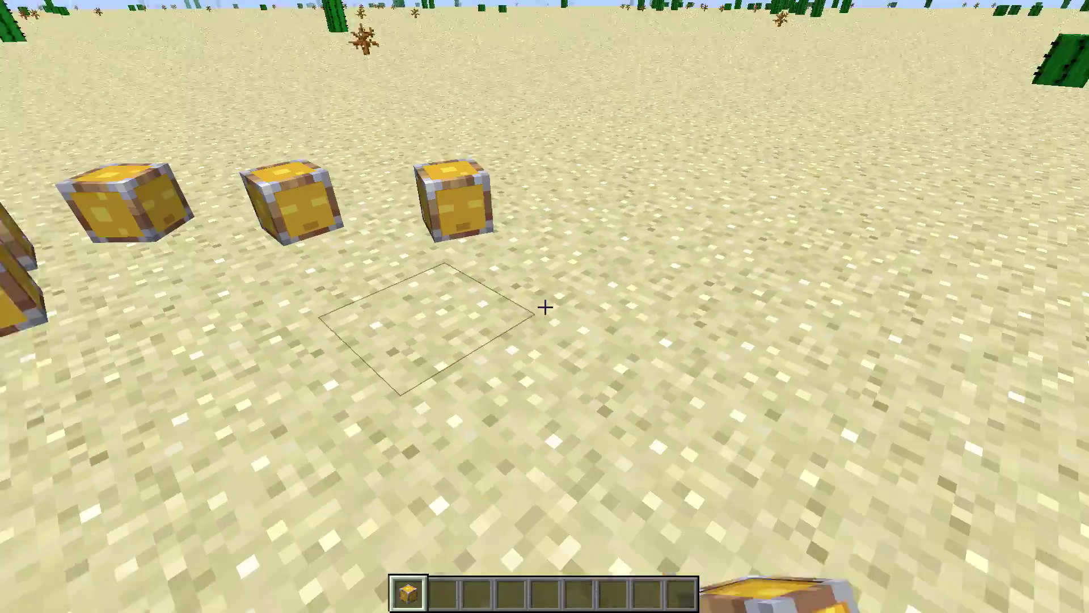
pyautogui.rightClick(545, 306)
pyautogui.rightClick(545, 306)
pyautogui.rightClick(545, 306)
pyautogui.rightClick(544, 307)
pyautogui.rightClick(545, 307)
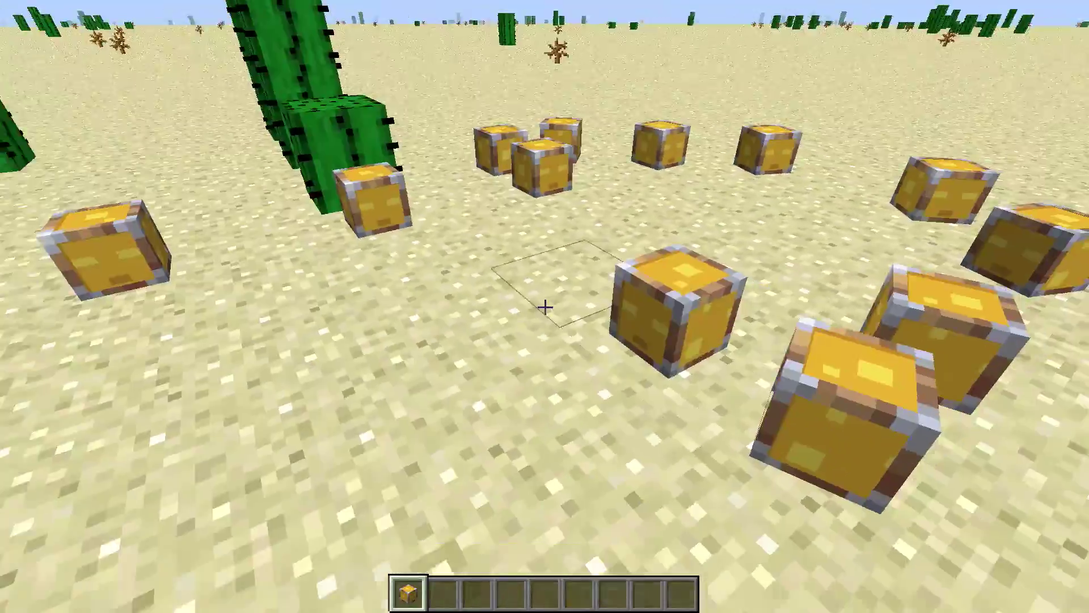
pyautogui.rightClick(544, 307)
pyautogui.rightClick(545, 307)
pyautogui.rightClick(545, 307)
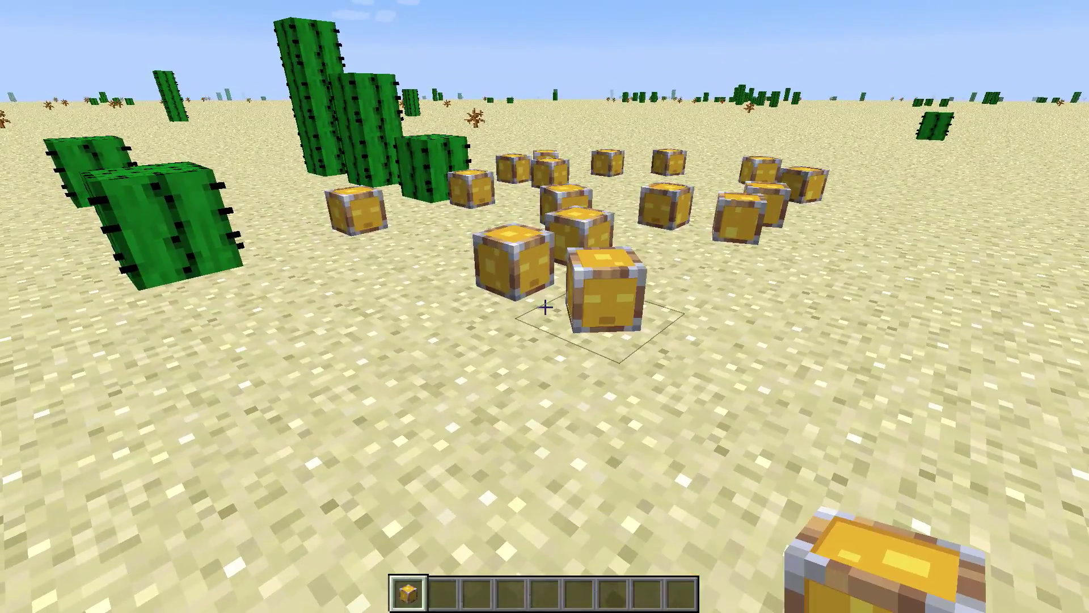
# Leave the world for the title screen and quit the game.
pyautogui.press('Escape')
pyautogui.click(530, 342)
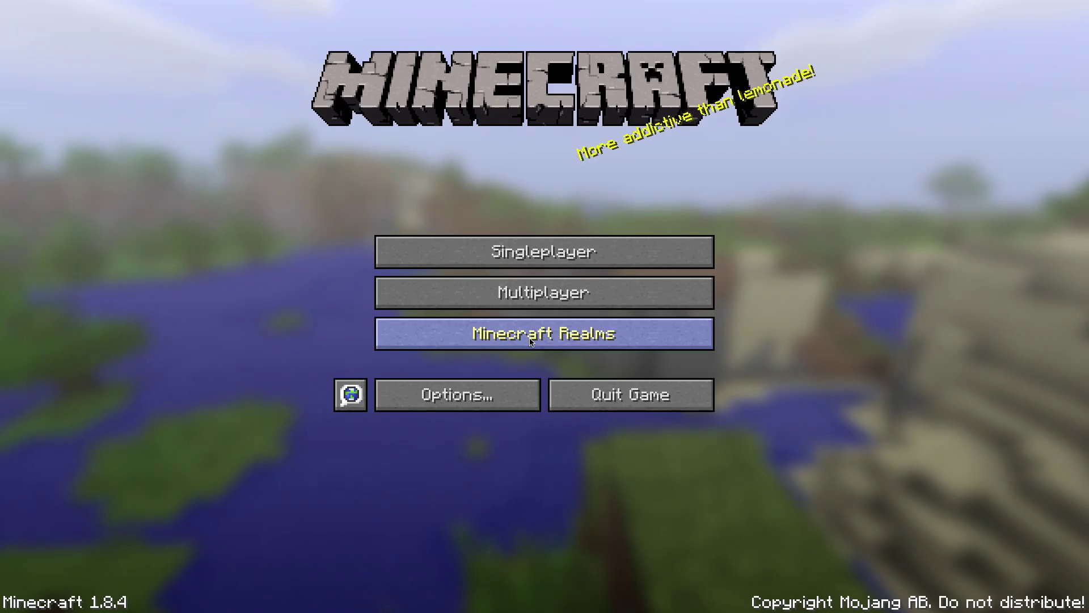
pyautogui.click(373, 265)
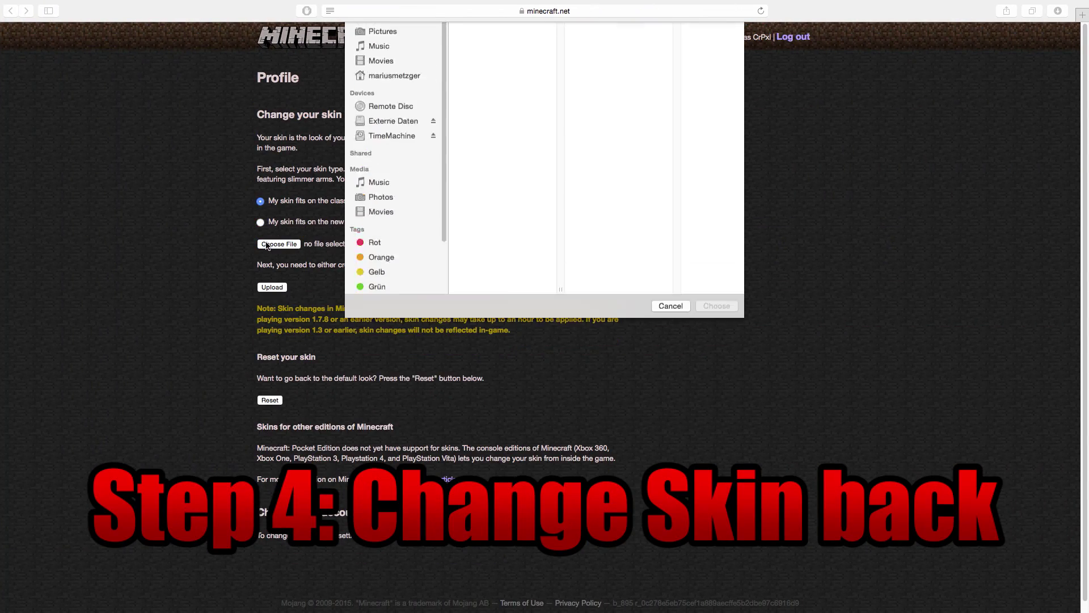
pyautogui.click(509, 82)
pyautogui.doubleClick(509, 82)
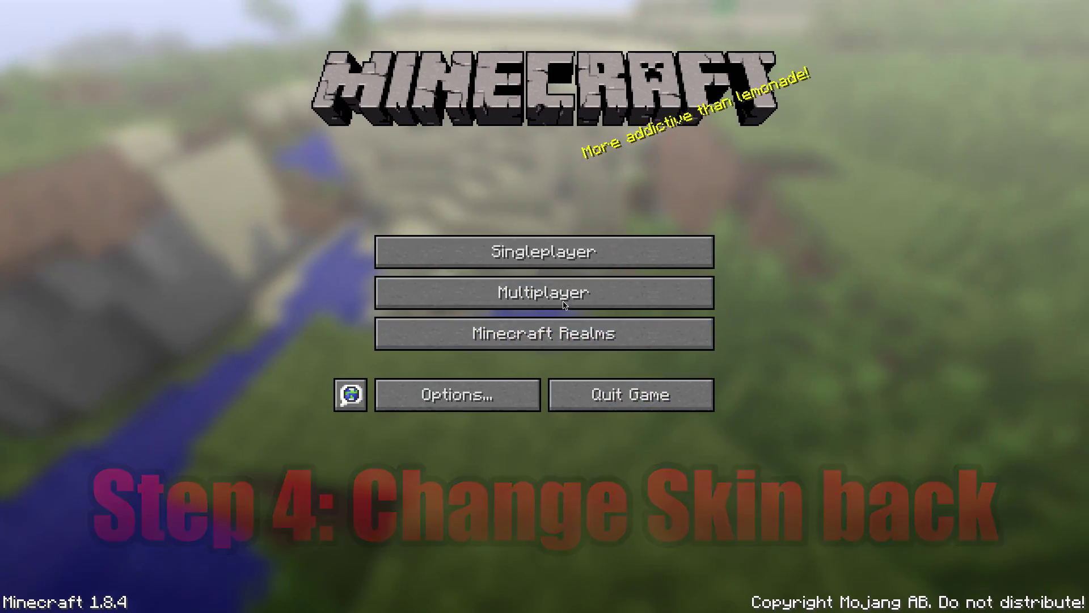
pyautogui.click(578, 390)
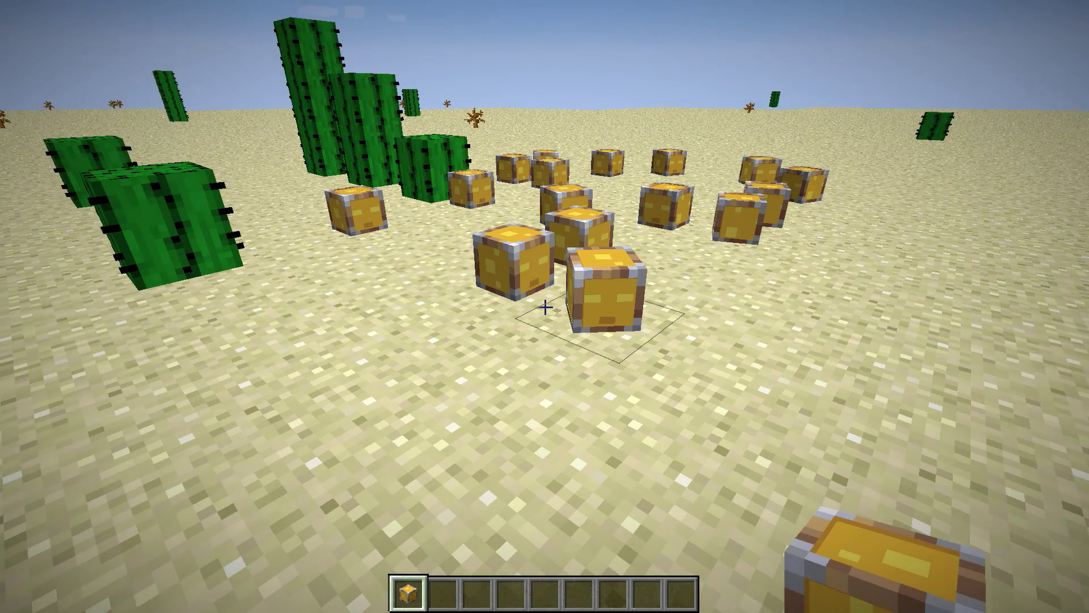
# Check the character's skin against the placed heads in third-person view, and return to first-person view.
pyautogui.press('F5')
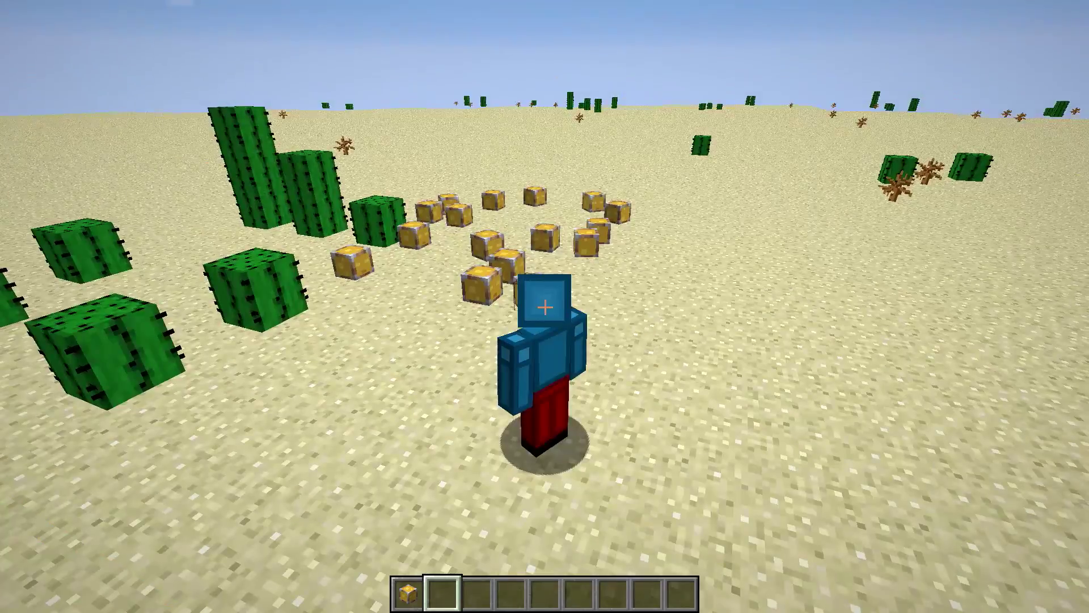
pyautogui.press('F5')
pyautogui.press('F5')
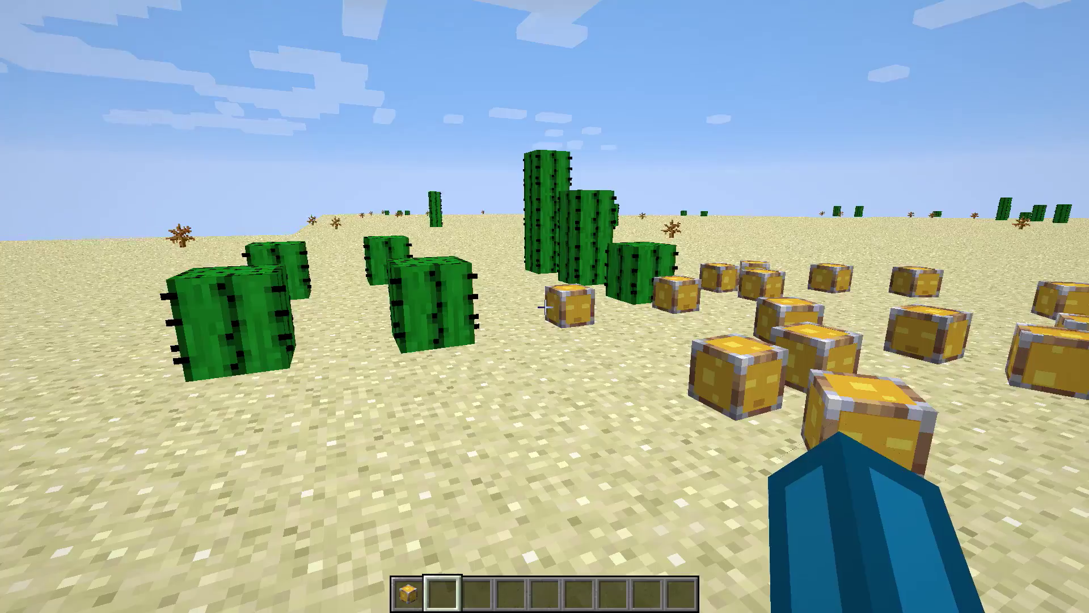
# Place more custom heads on the sand among the existing ones, and fly up above them.
pyautogui.press('1')
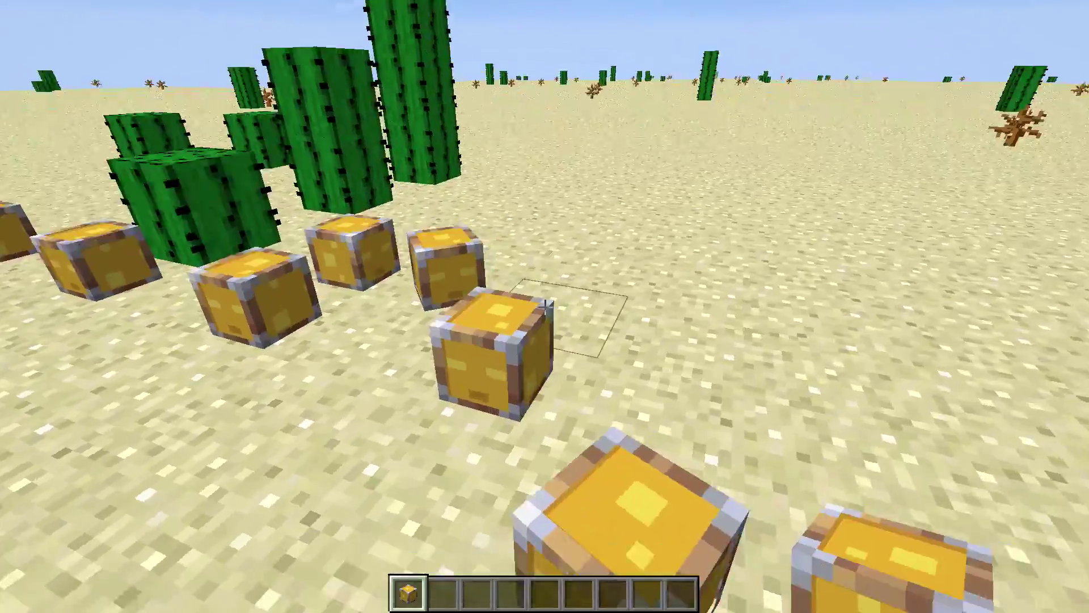
pyautogui.rightClick(545, 306)
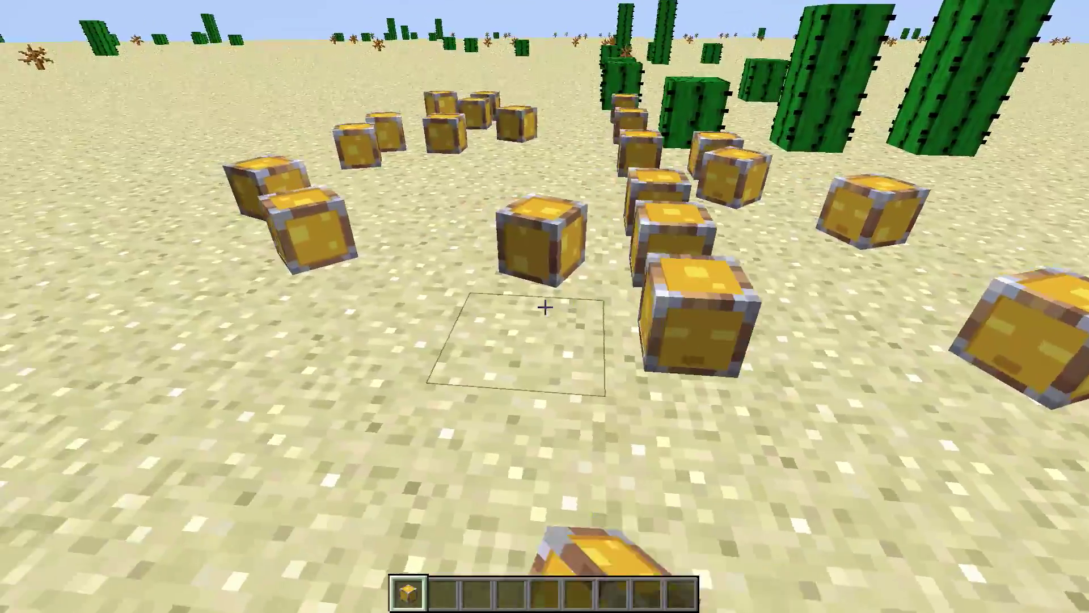
pyautogui.press('w')
pyautogui.press('space')
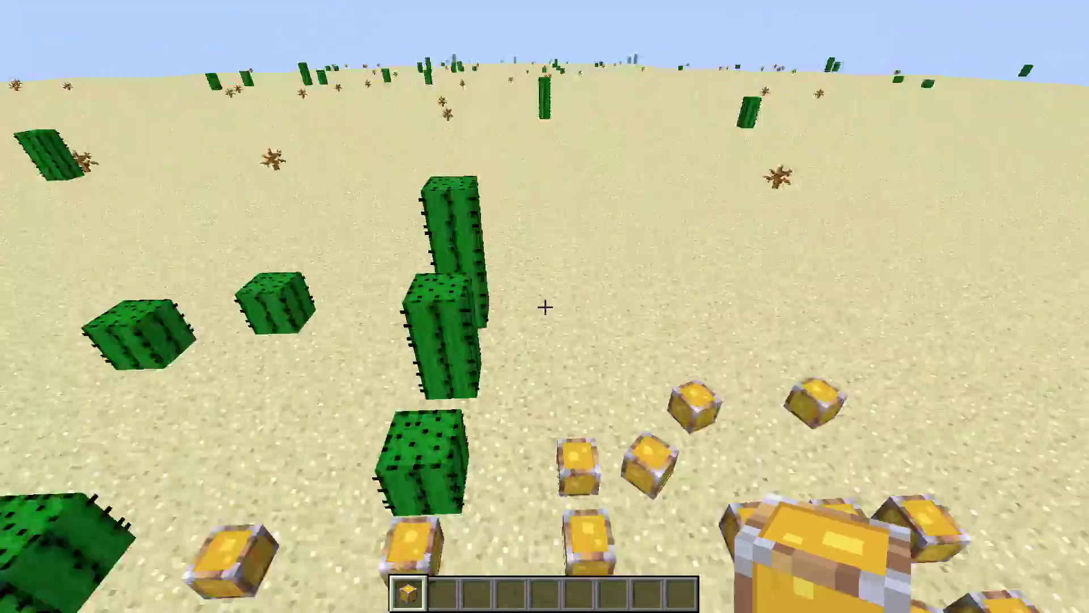